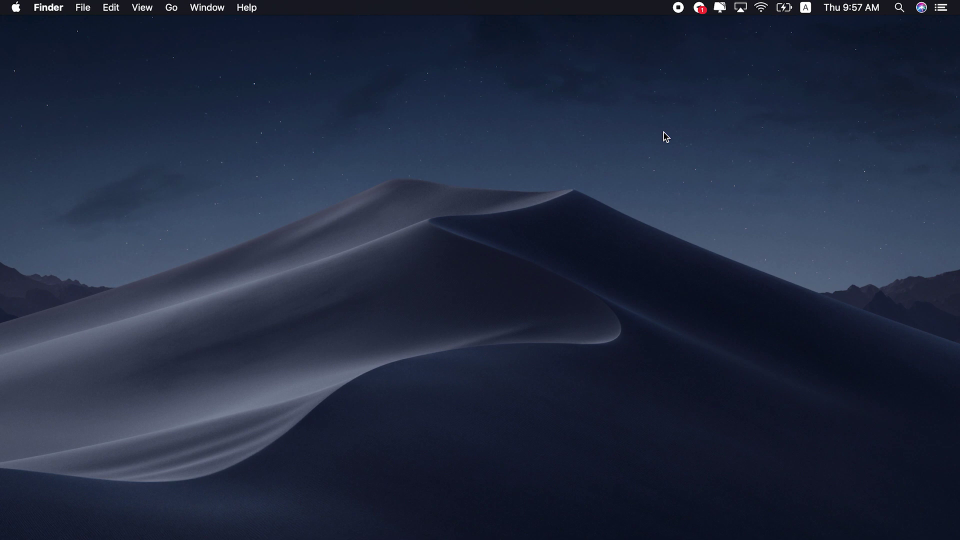
Delete iMovie, Pages and WhatsApp from Launchpad, confirming each, then leave delete mode
key("F4")
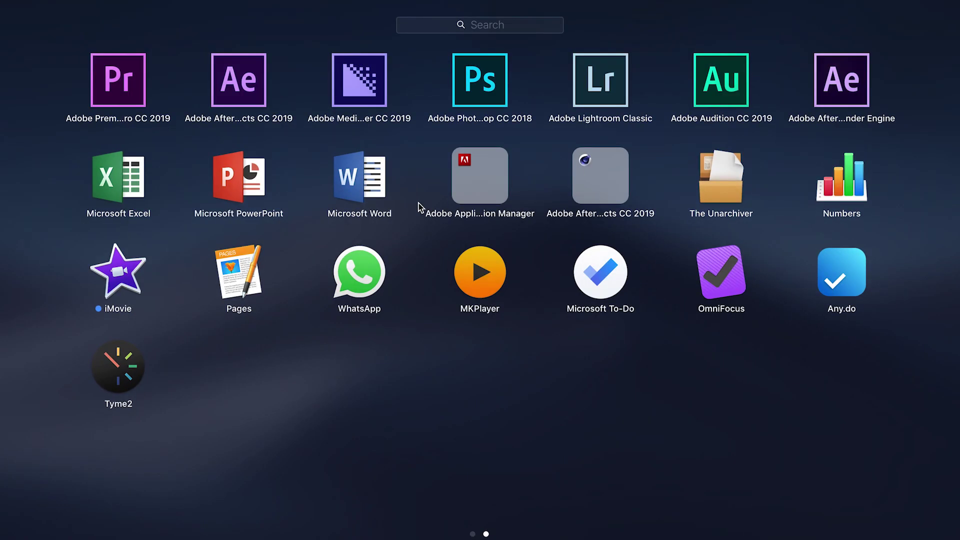
left_click(141, 275)
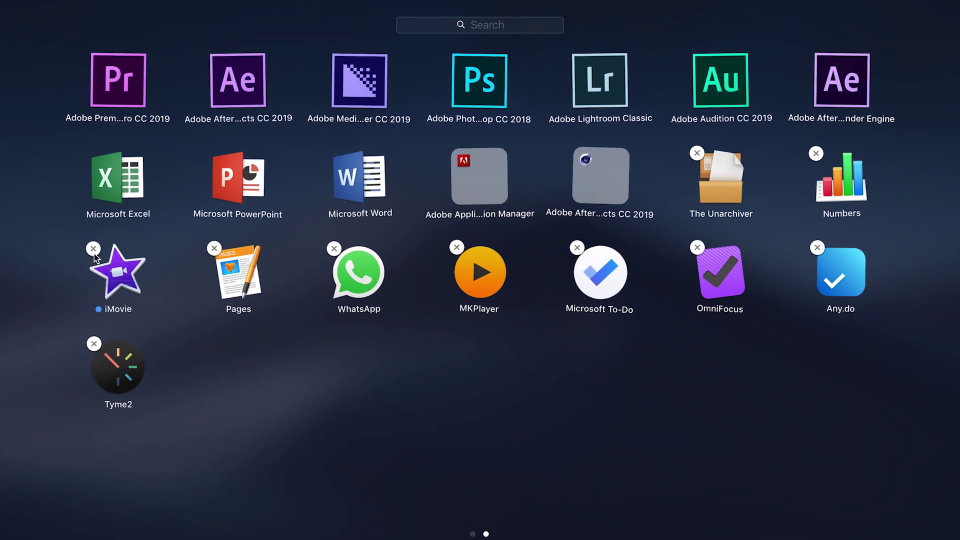
left_click(94, 253)
left_click(243, 330)
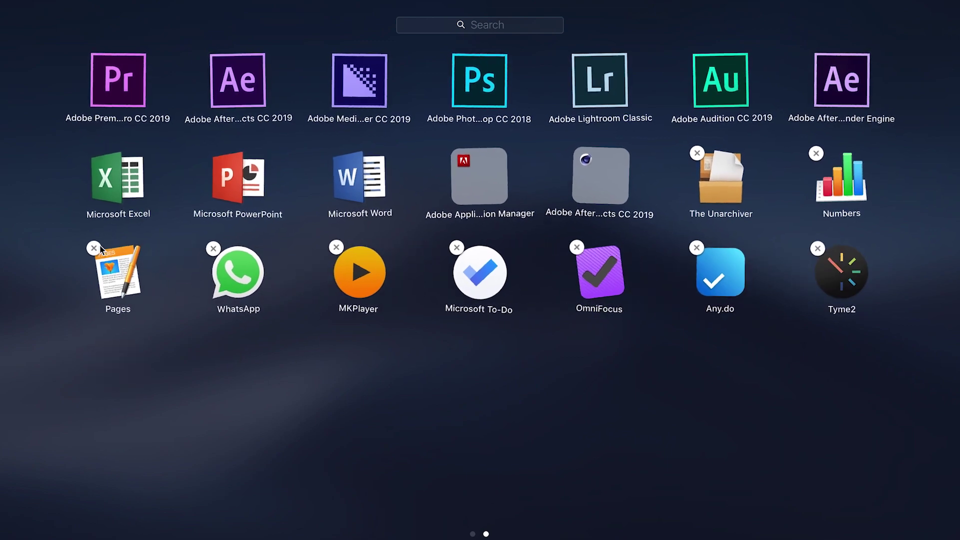
left_click(94, 248)
left_click(244, 329)
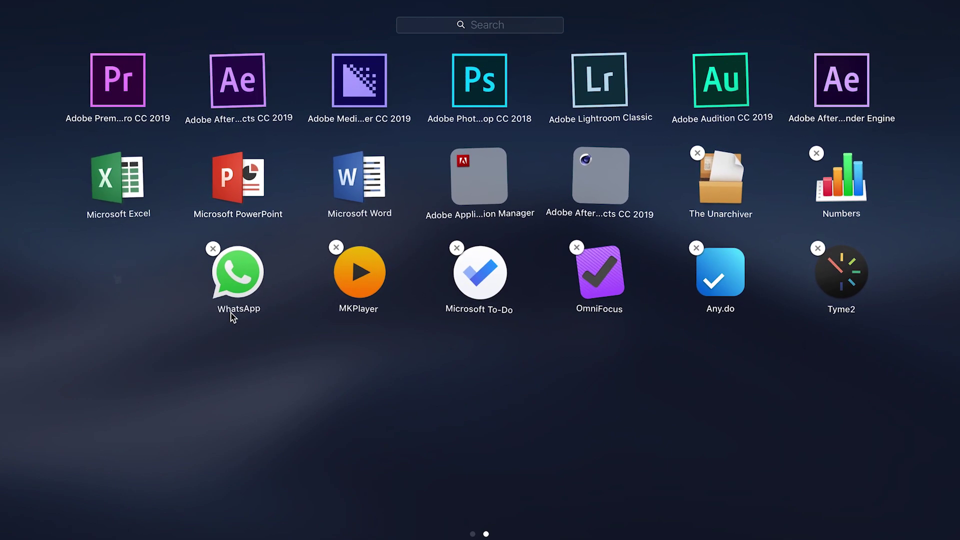
left_click(93, 249)
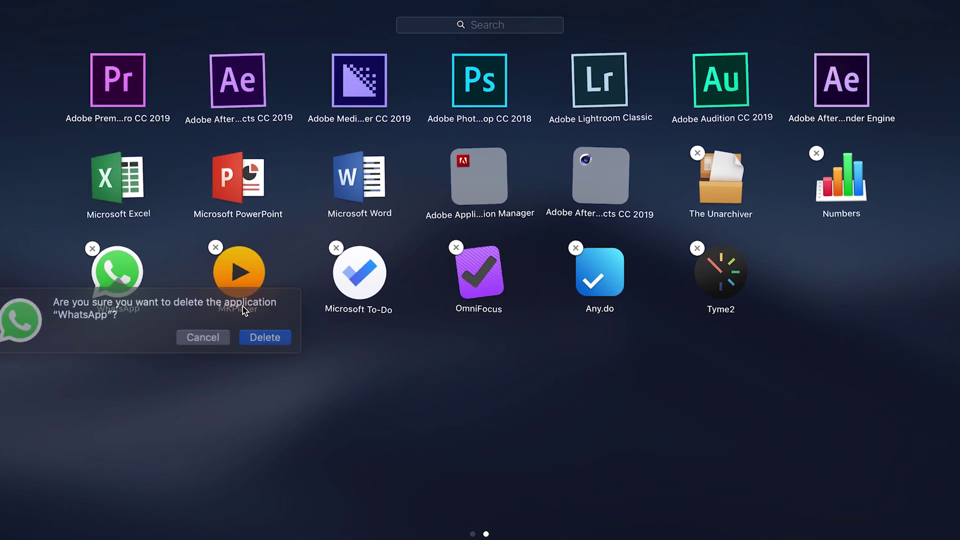
left_click(251, 330)
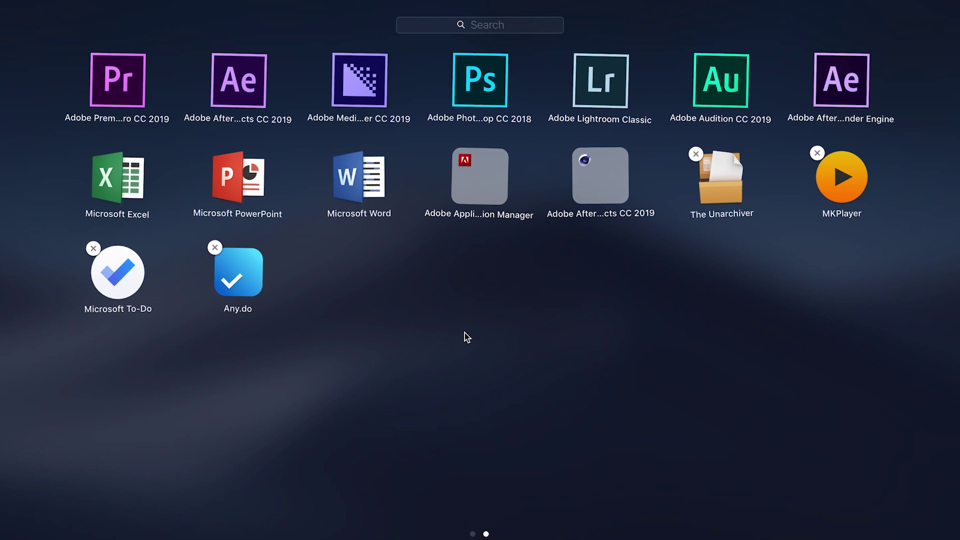
left_click(464, 332)
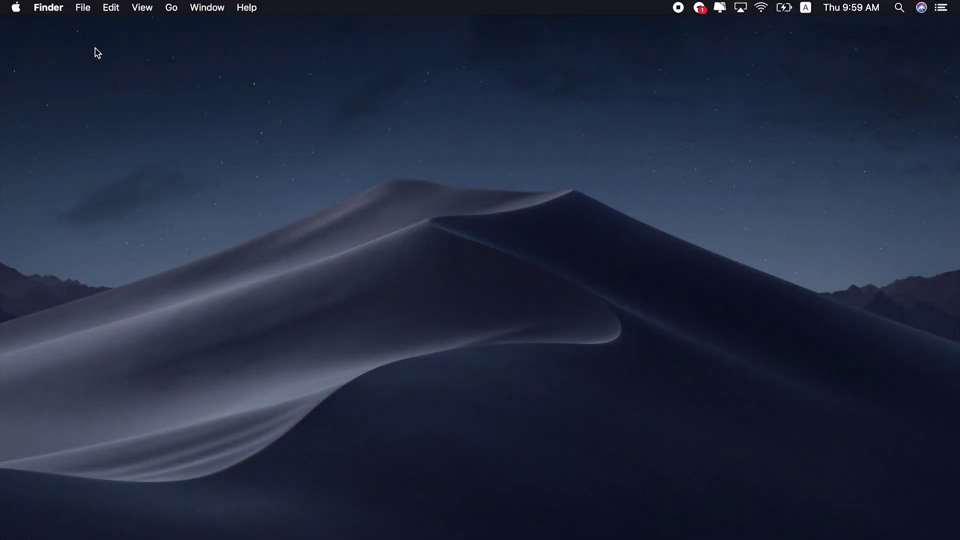
Remove the unwanted apps from Users & Groups login items, then close System Preferences
left_click(16, 7)
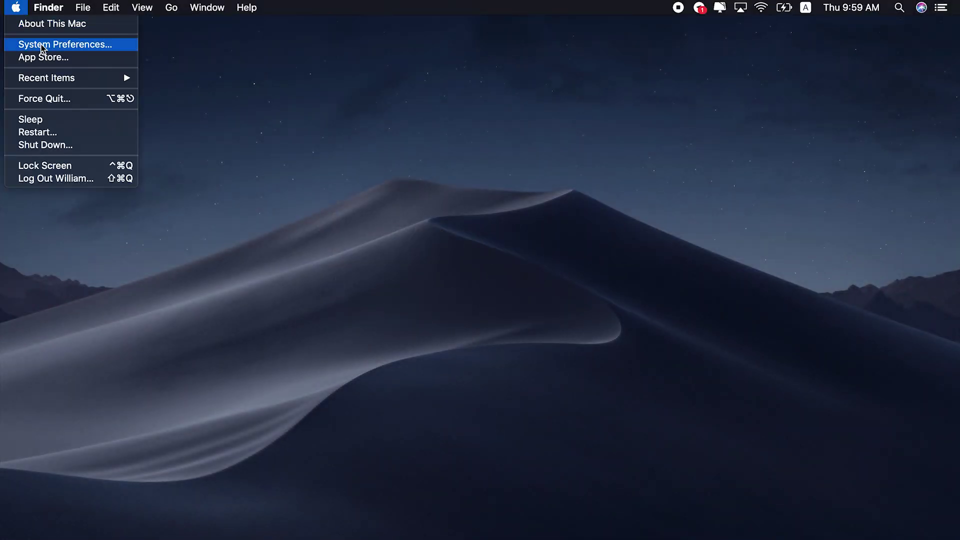
left_click(44, 46)
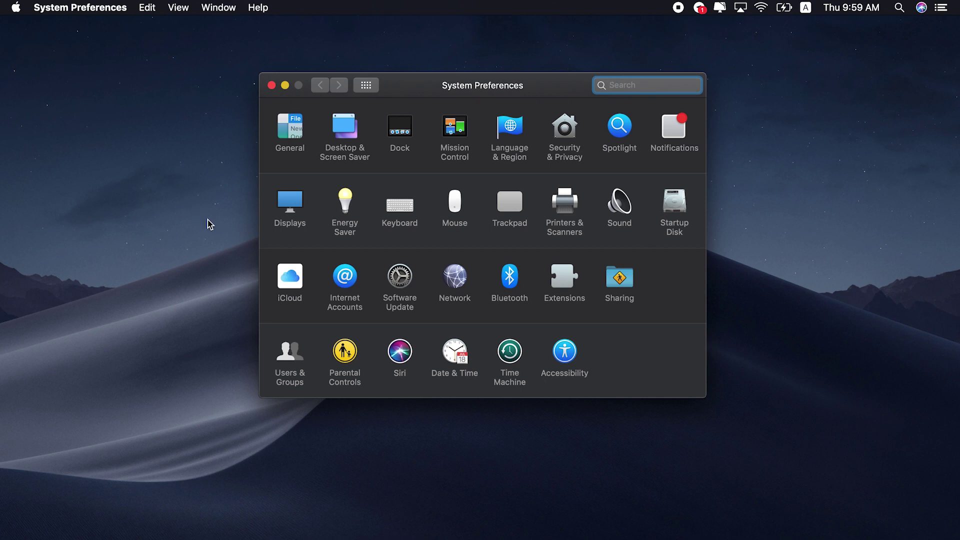
left_click(285, 348)
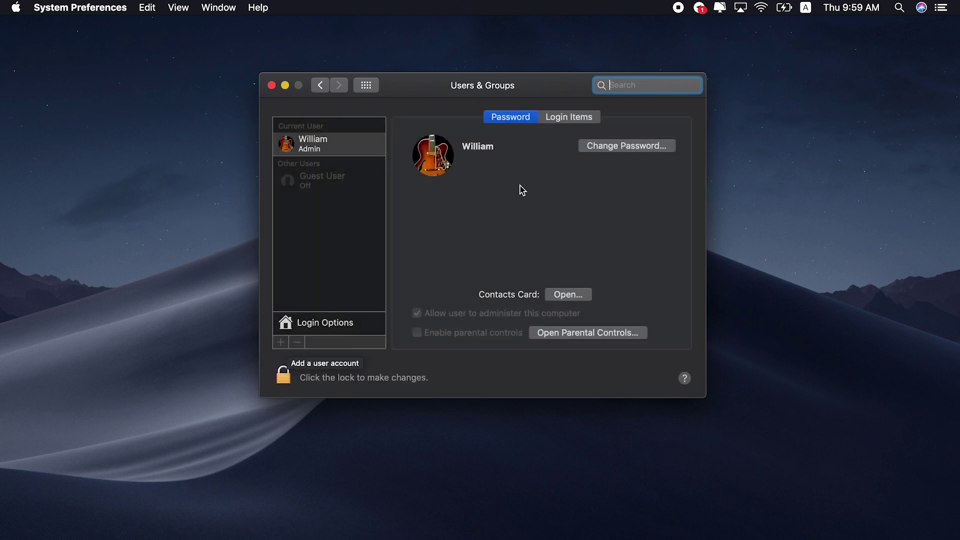
left_click(565, 120)
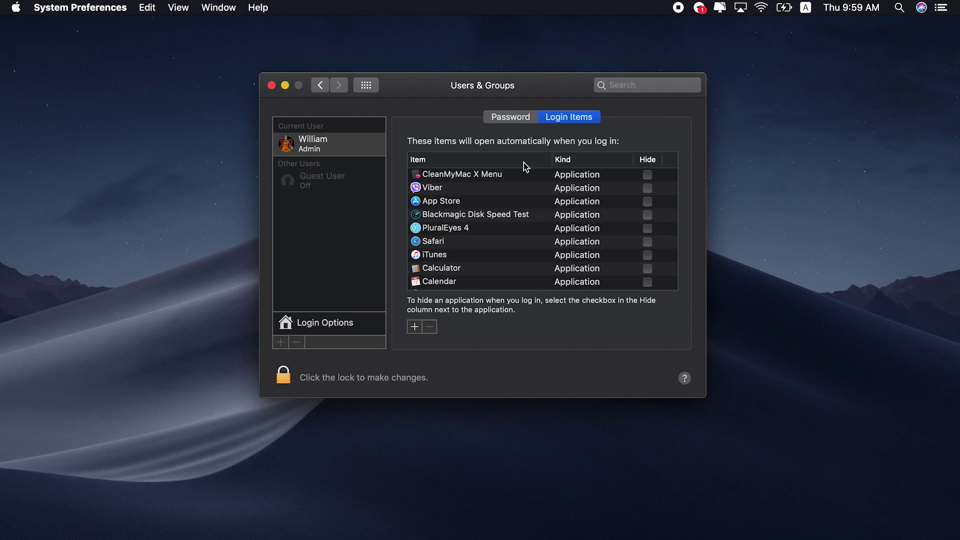
left_click(488, 204)
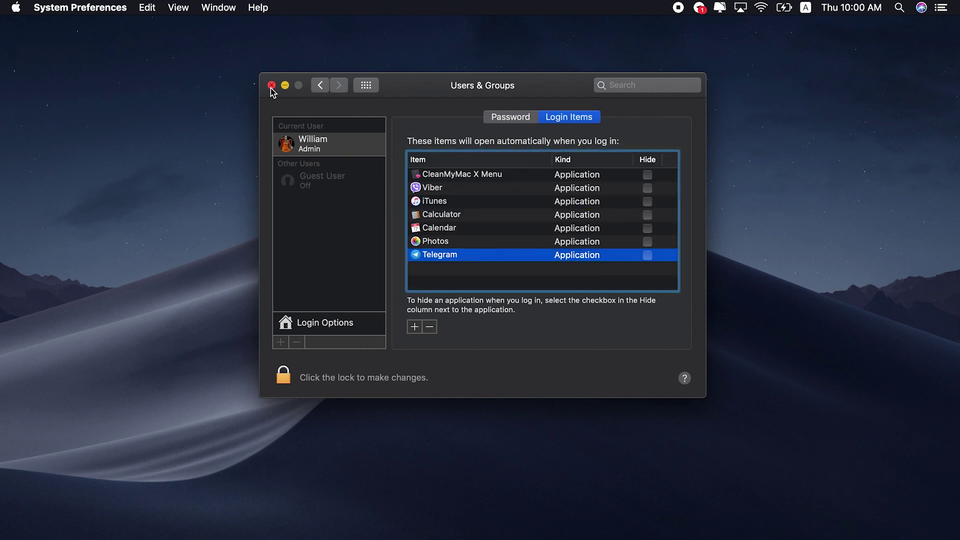
left_click(271, 85)
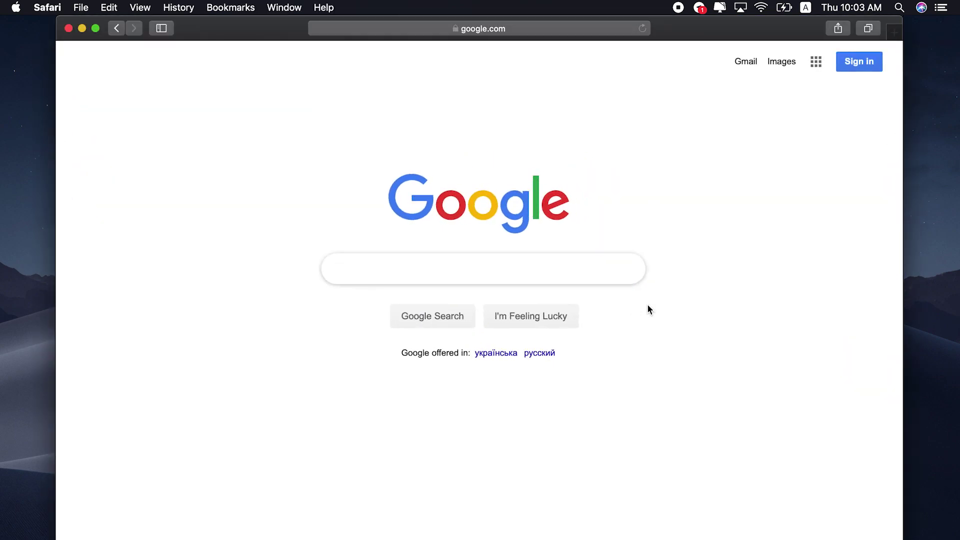
Search for 'cleanmymac x', go to the macpaw.com site and start the Free Download
type("cl")
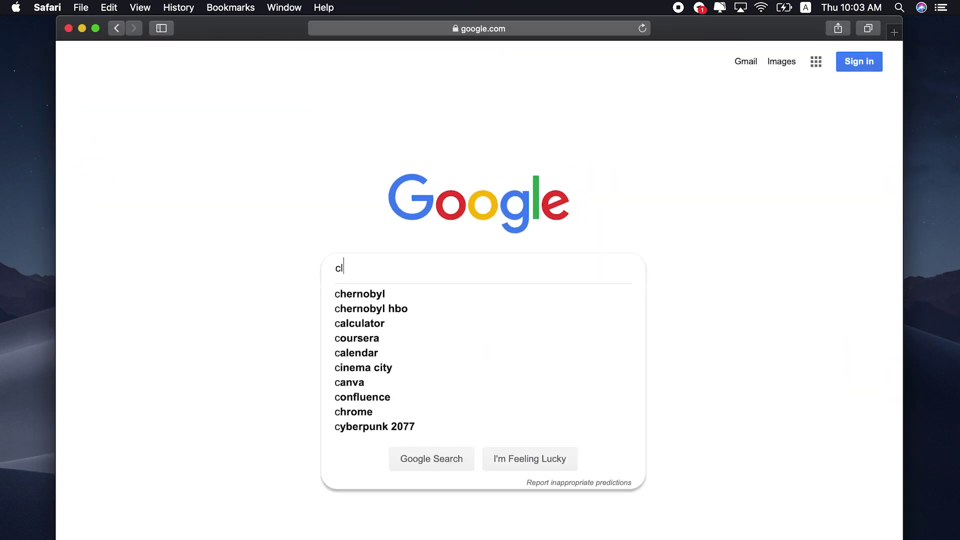
type("eanmymac x")
key("Return")
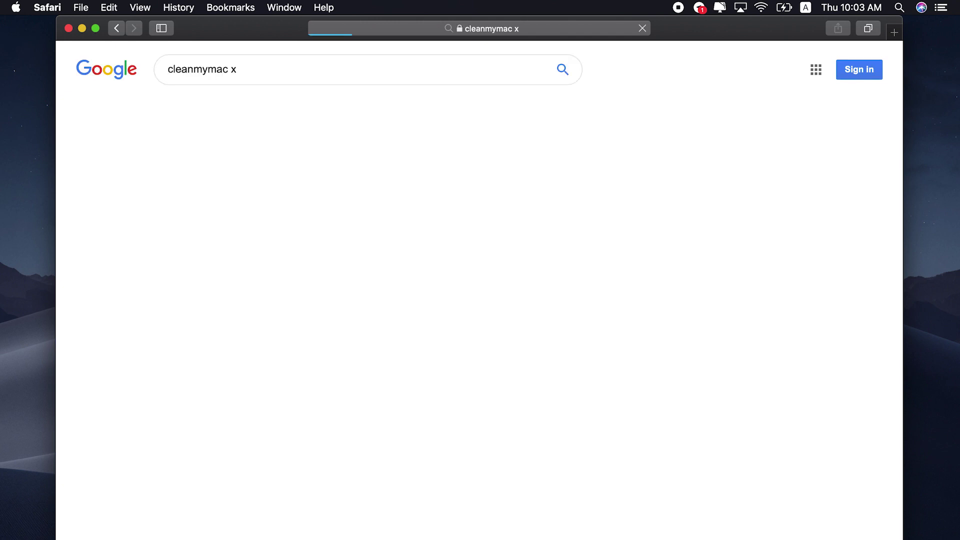
left_click(426, 314)
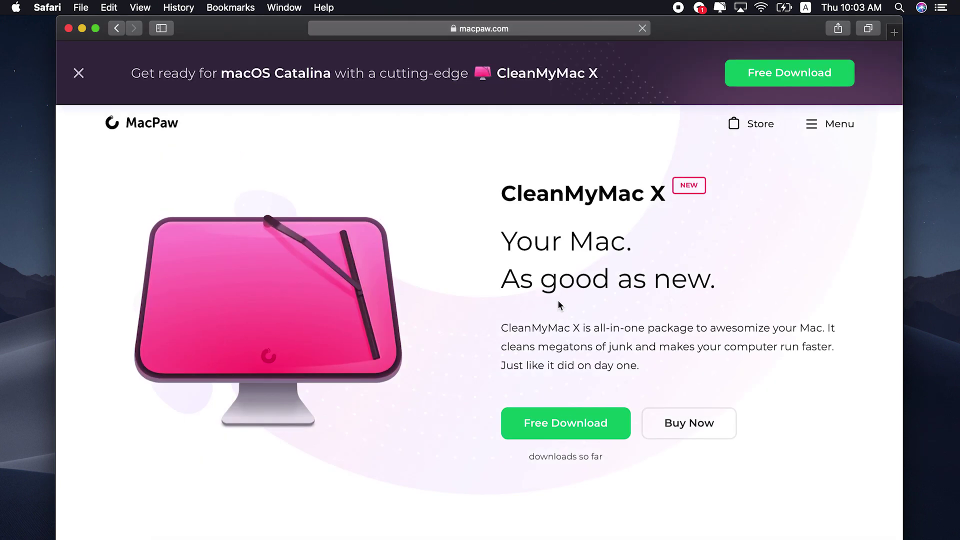
left_click(563, 428)
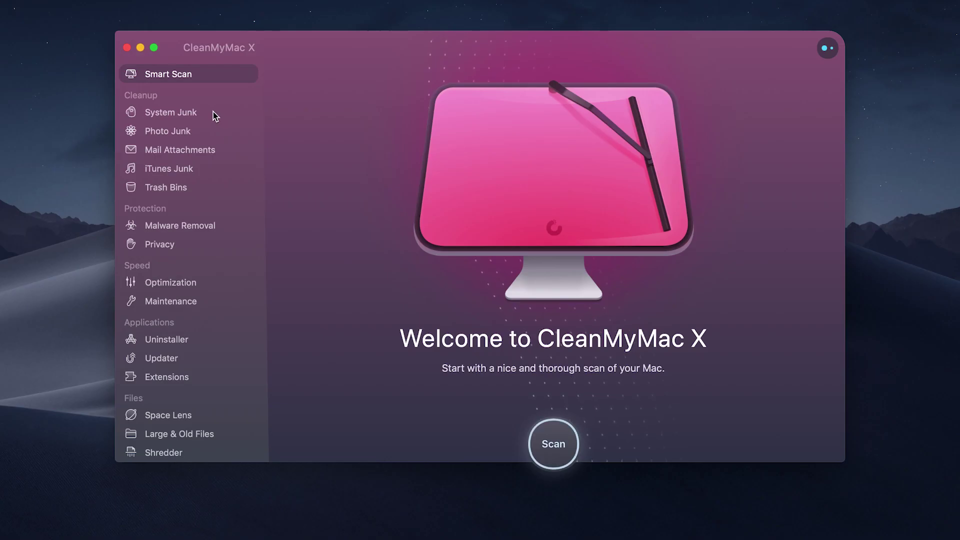
Run a System Junk scan and clean the 27.16 GB of junk found
left_click(213, 115)
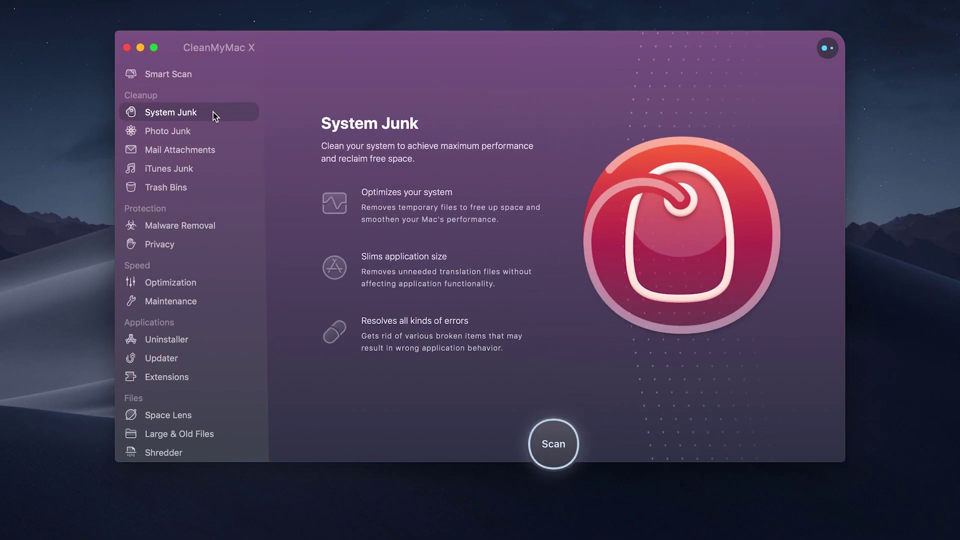
left_click(550, 442)
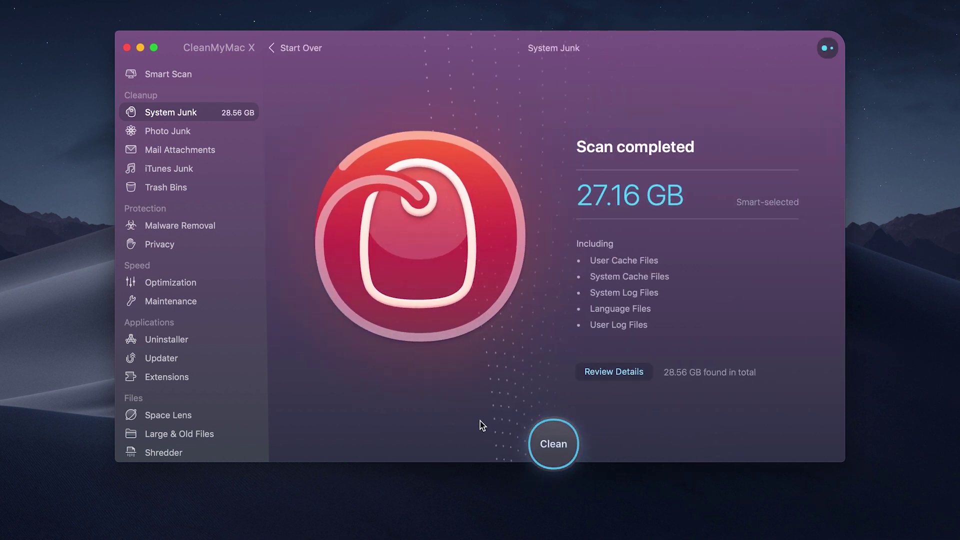
left_click(553, 443)
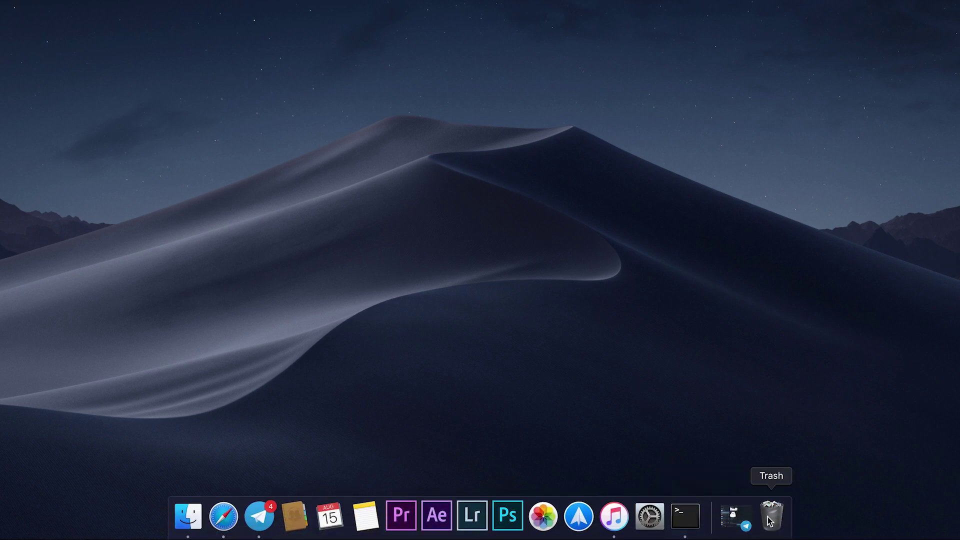
Choose Empty Trash from the Dock's Trash menu to erase its contents
right_click(770, 519)
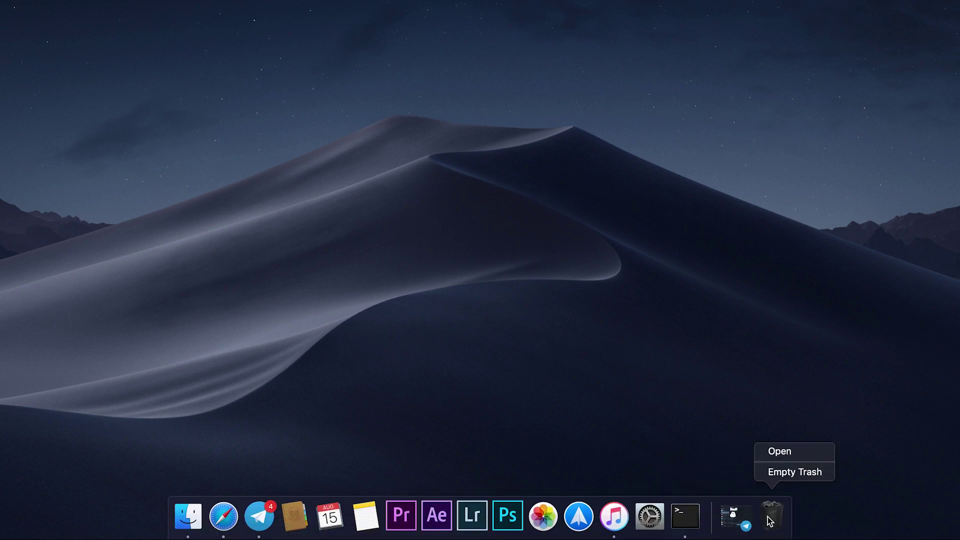
left_click(795, 472)
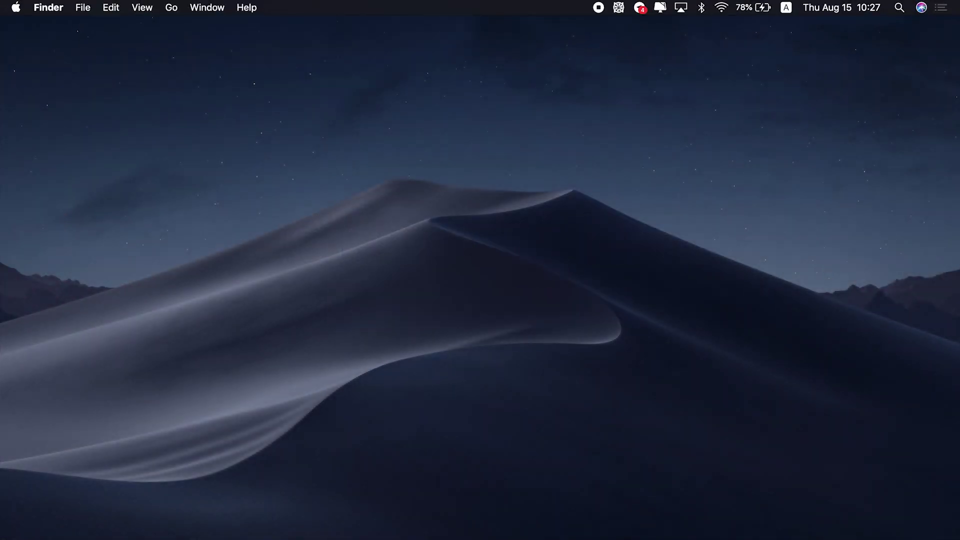
Show the Downloads folder in a new Finder window, grouped by file size
left_click(188, 537)
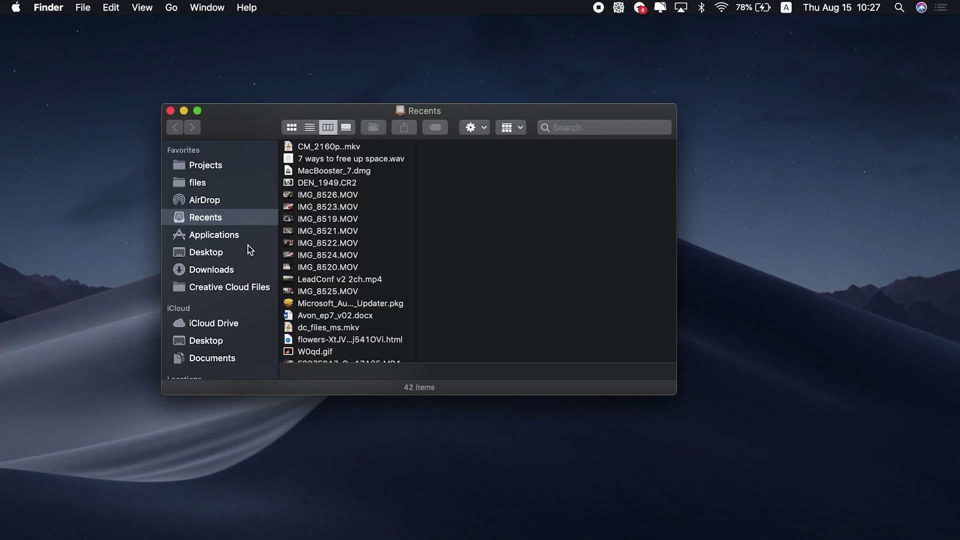
left_click(222, 269)
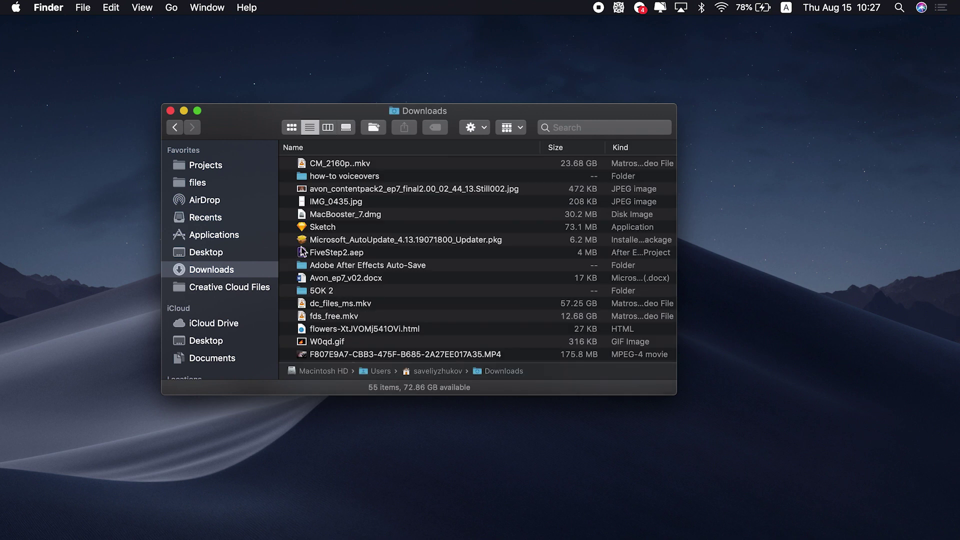
left_click(511, 128)
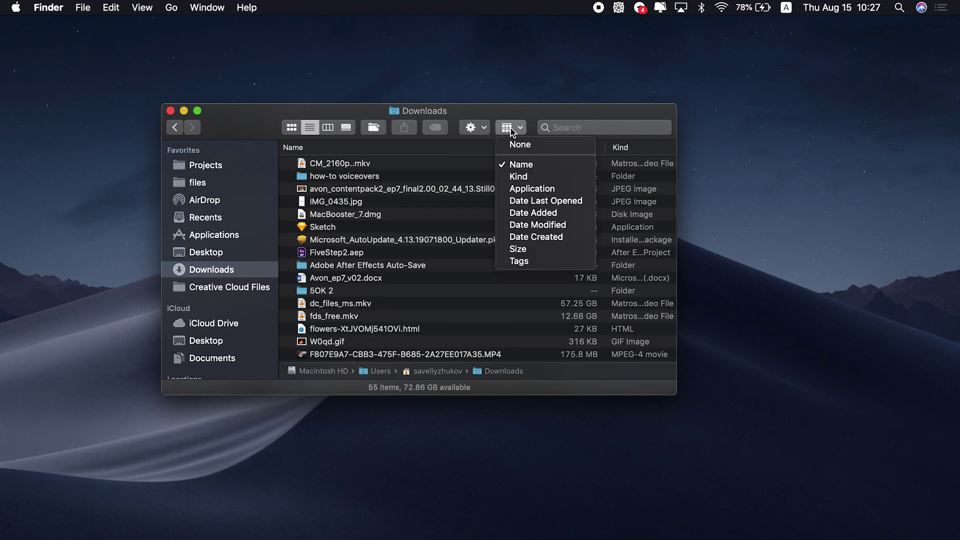
left_click(520, 250)
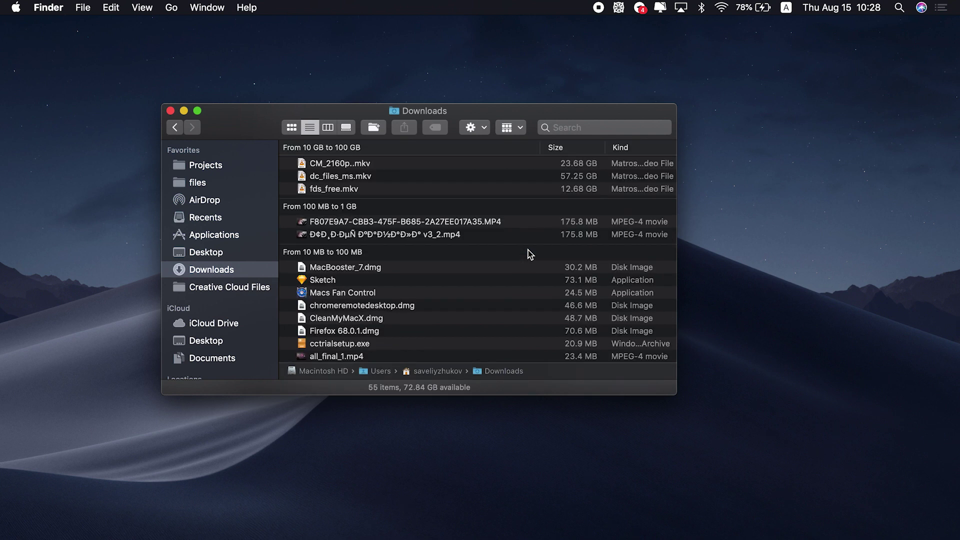
Move the 23.68 GB .mkv and fds_free.mkv to Trash, then select both 175.8 MB MP4 movies
left_click(511, 169)
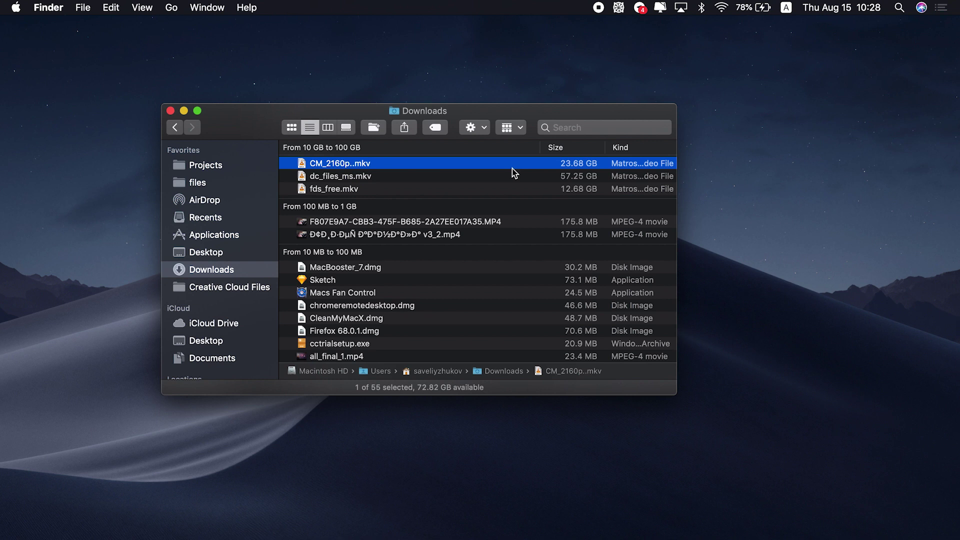
key("super+BackSpace")
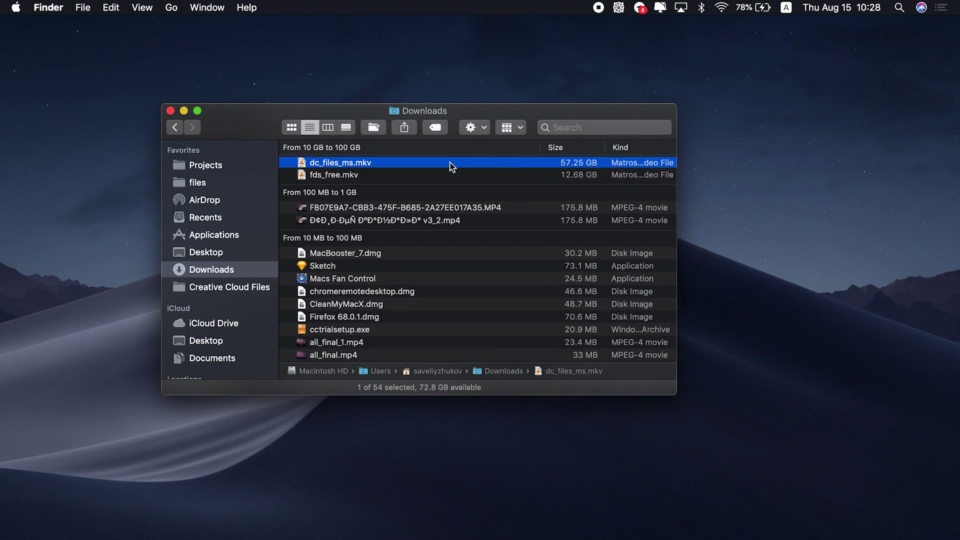
left_click(439, 177, "super")
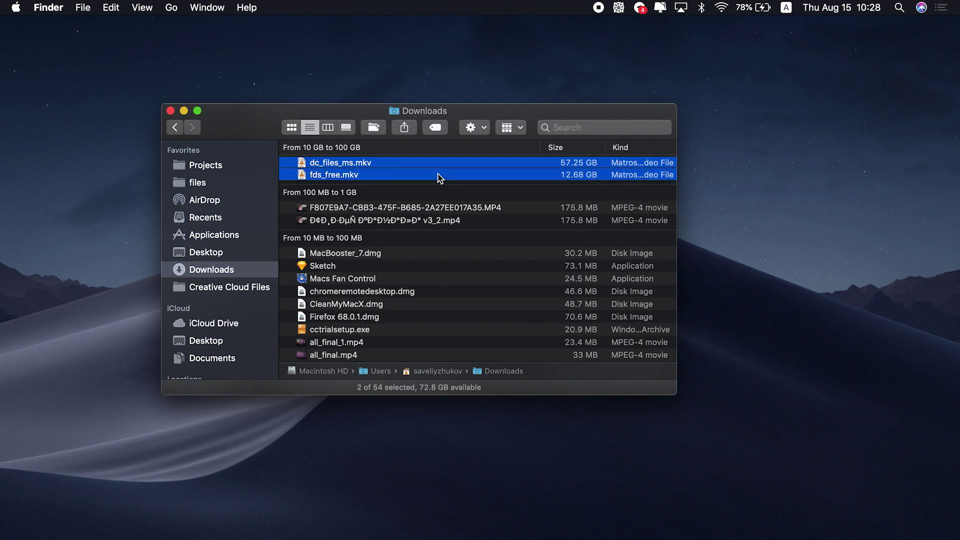
key("super+BackSpace")
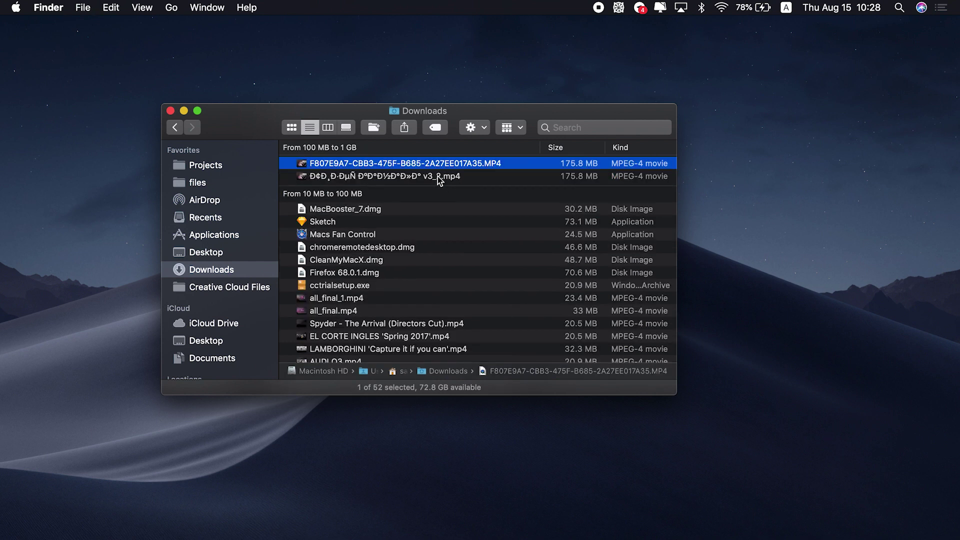
left_click(438, 177)
left_click(427, 163, "super")
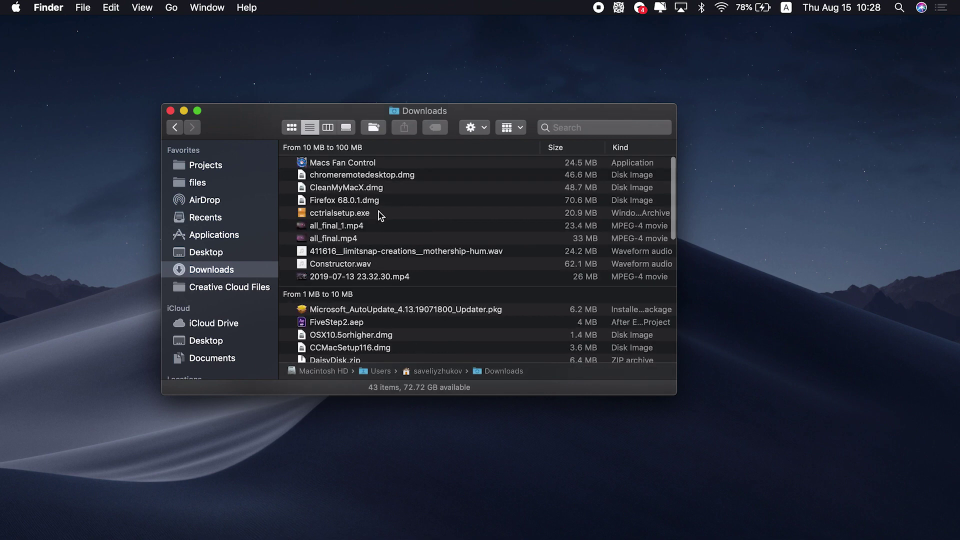
Close the Downloads window and scan for large and old files in CleanMyMac X
left_click(170, 111)
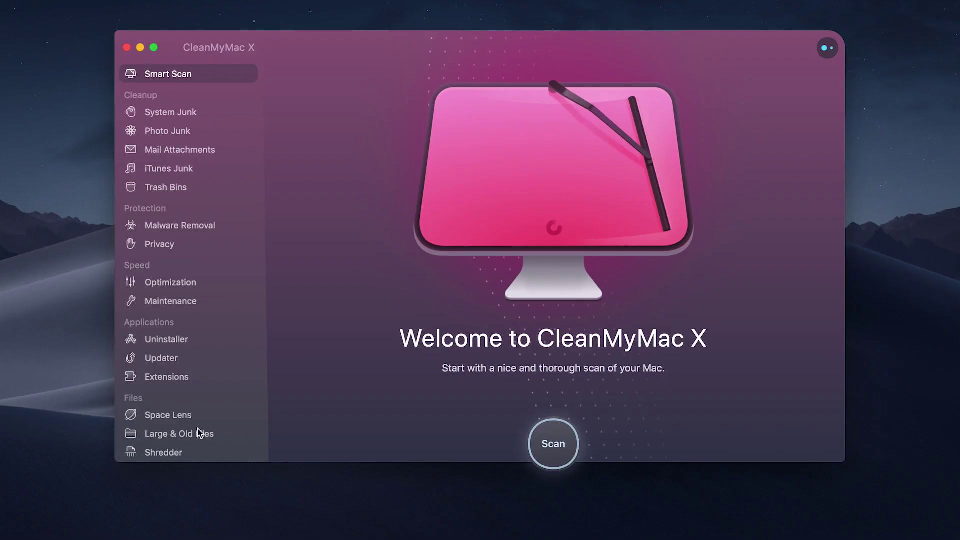
left_click(199, 434)
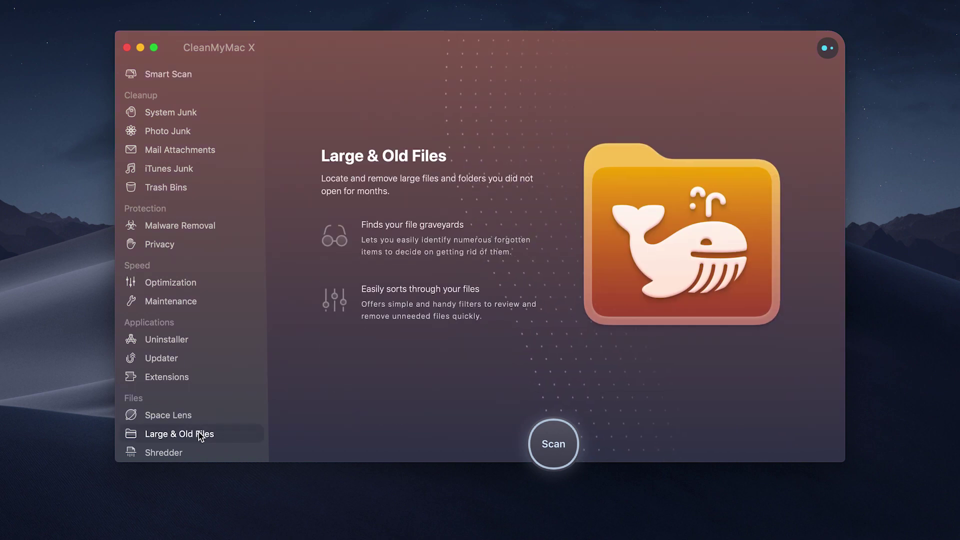
left_click(553, 443)
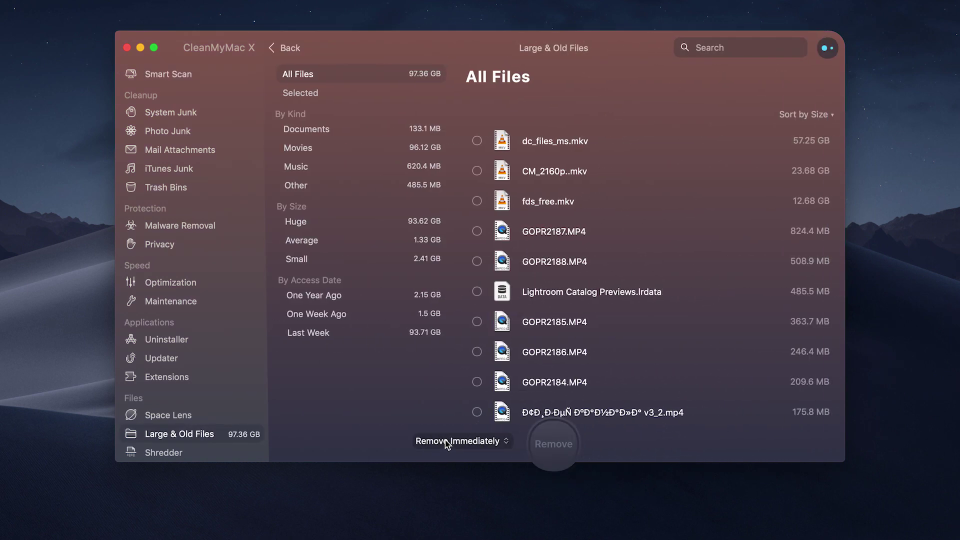
Tick fds_free.mkv, the 23.68 GB video and dc_files_ms.mkv, and remove them
left_click(477, 201)
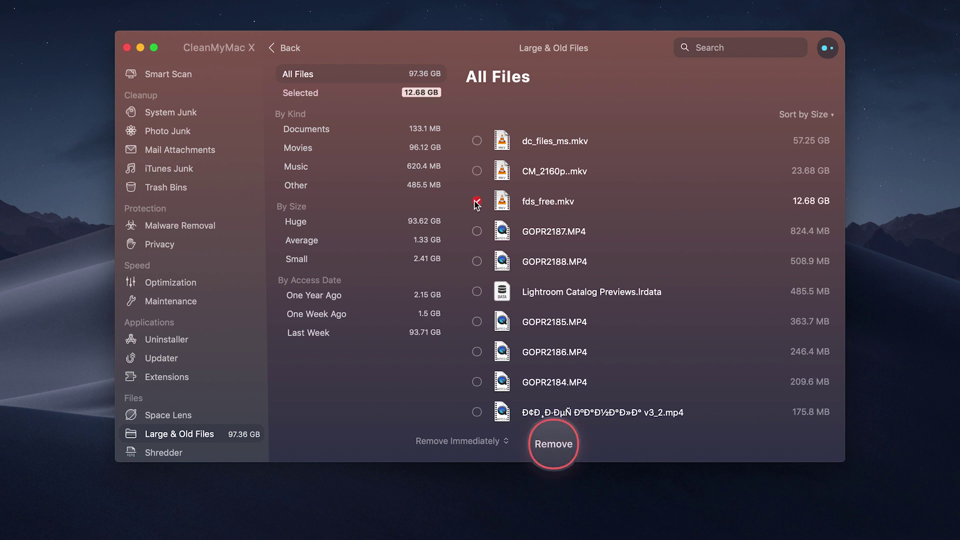
left_click(477, 171)
left_click(477, 141)
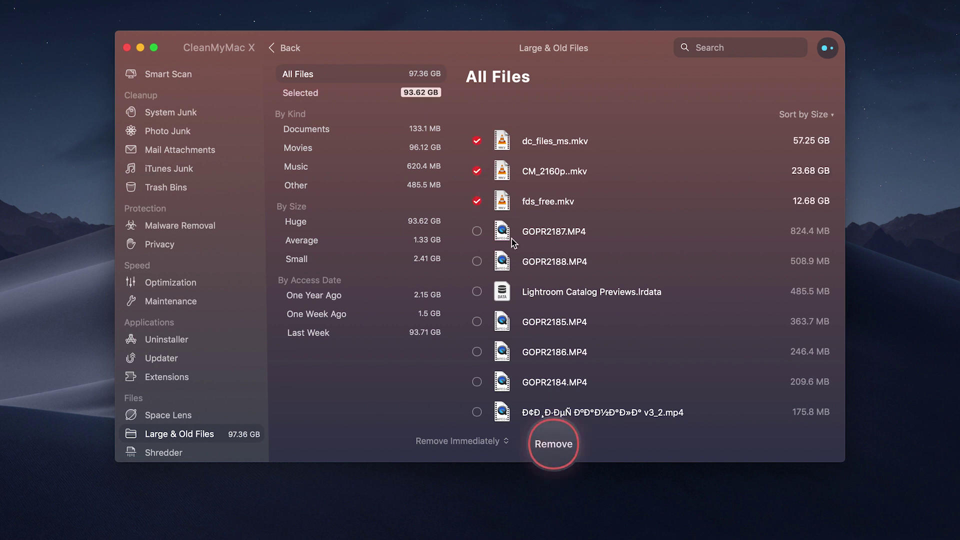
left_click(559, 443)
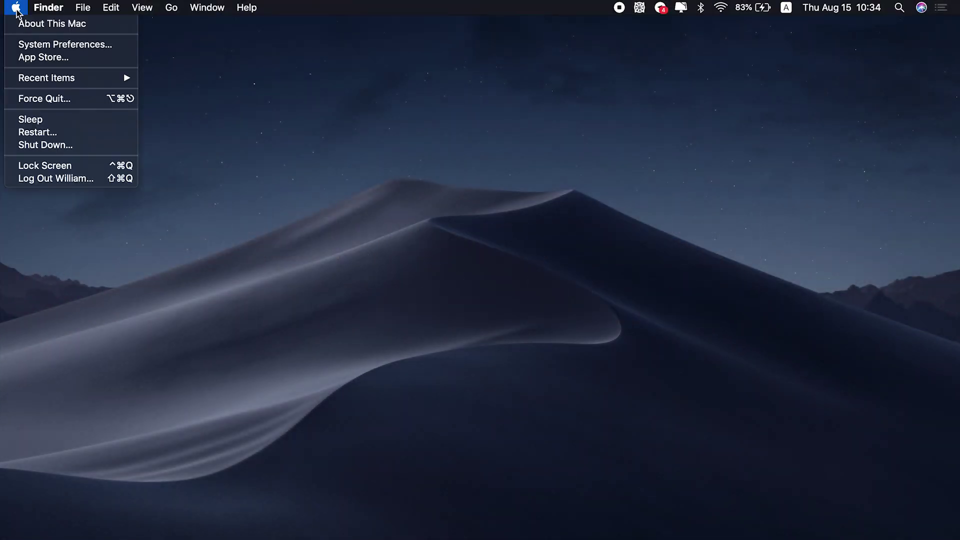
View the About This Mac storage breakdown: 72.51 GB available of 250.69 GB
left_click(23, 23)
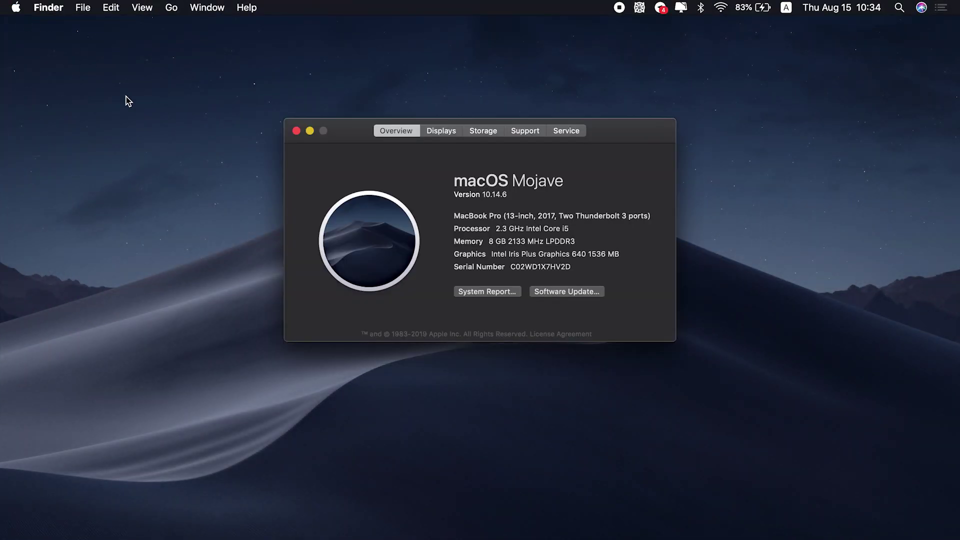
left_click(485, 136)
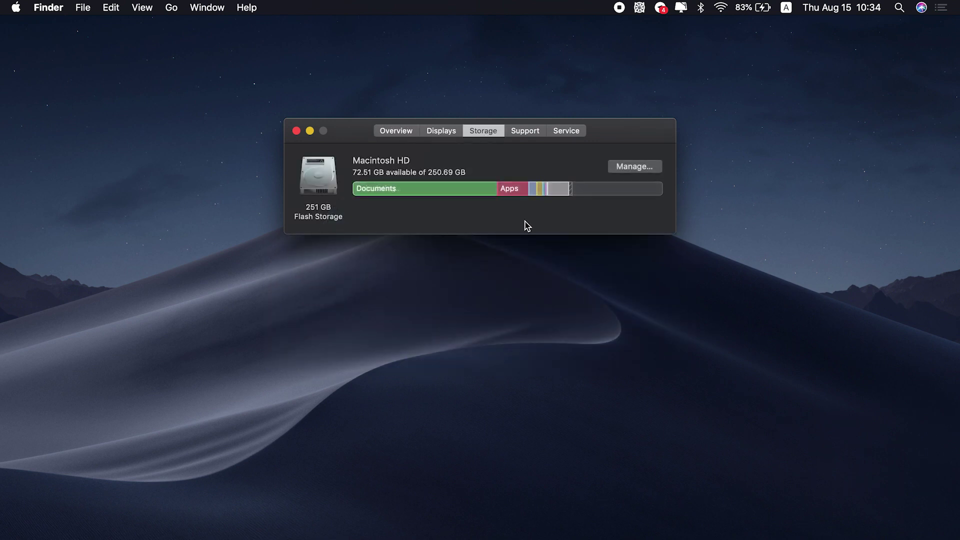
left_click(641, 170)
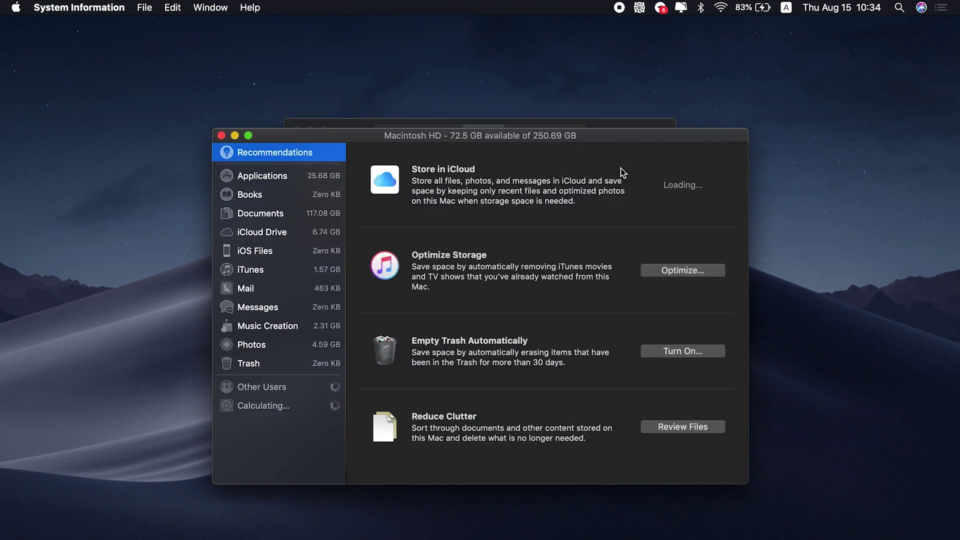
Enable Optimize Storage and Empty Trash Automatically
left_click(671, 272)
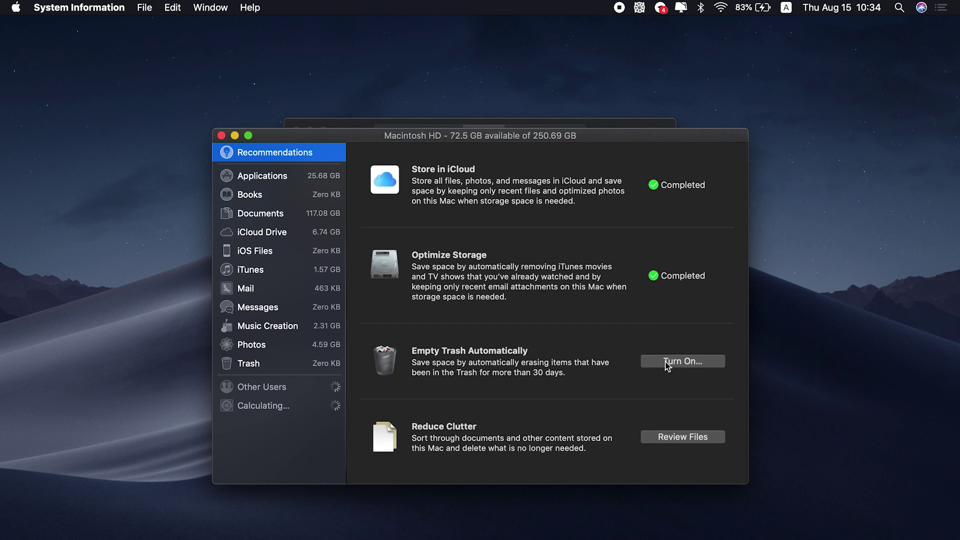
left_click(668, 366)
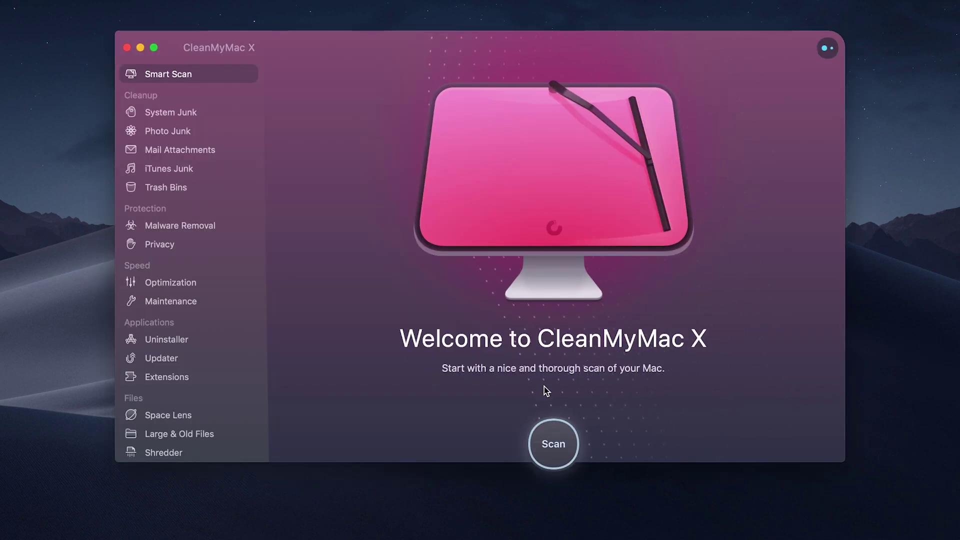
Scan with Space Lens, drill into Users > home > Downloads, and remove 128.1 GB of items
left_click(192, 419)
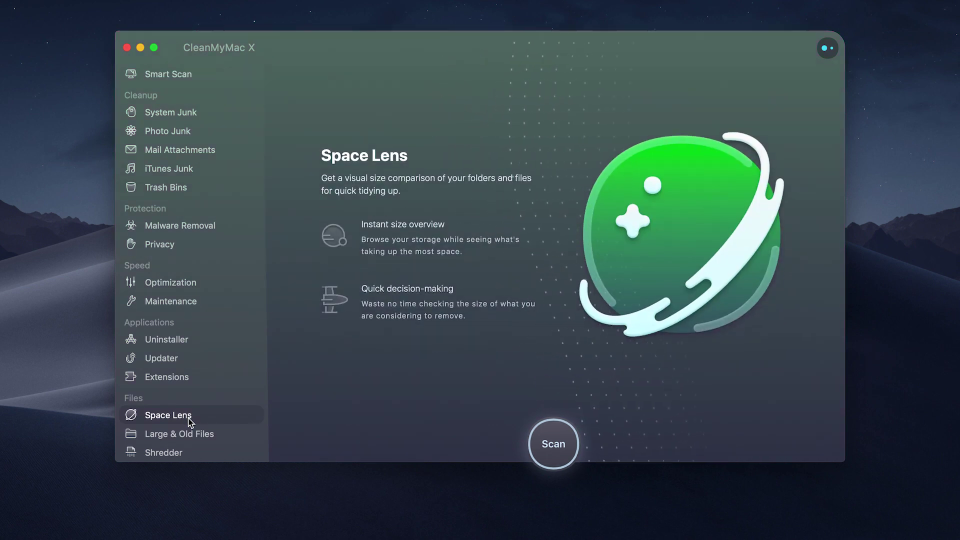
left_click(553, 444)
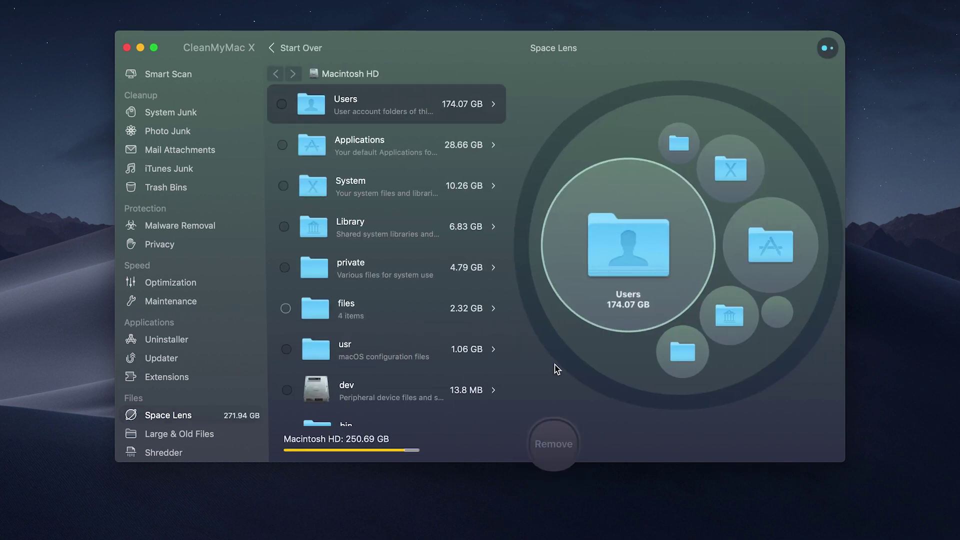
left_click(627, 269)
left_click(637, 257)
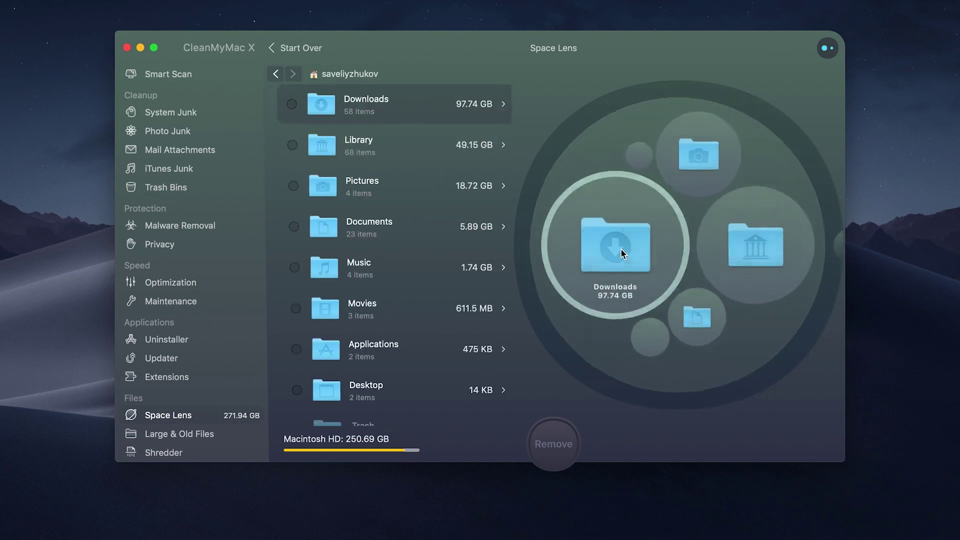
left_click(653, 210)
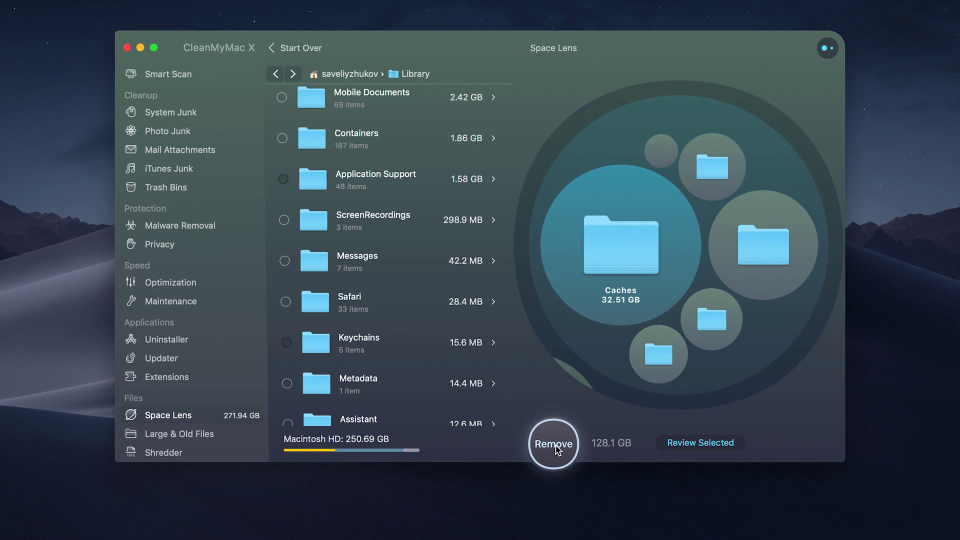
left_click(555, 448)
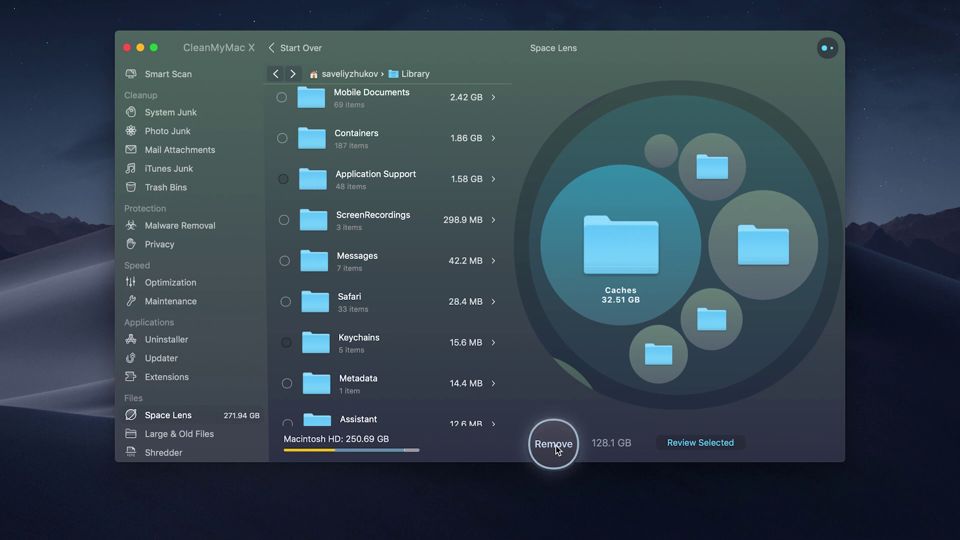
left_click(704, 298)
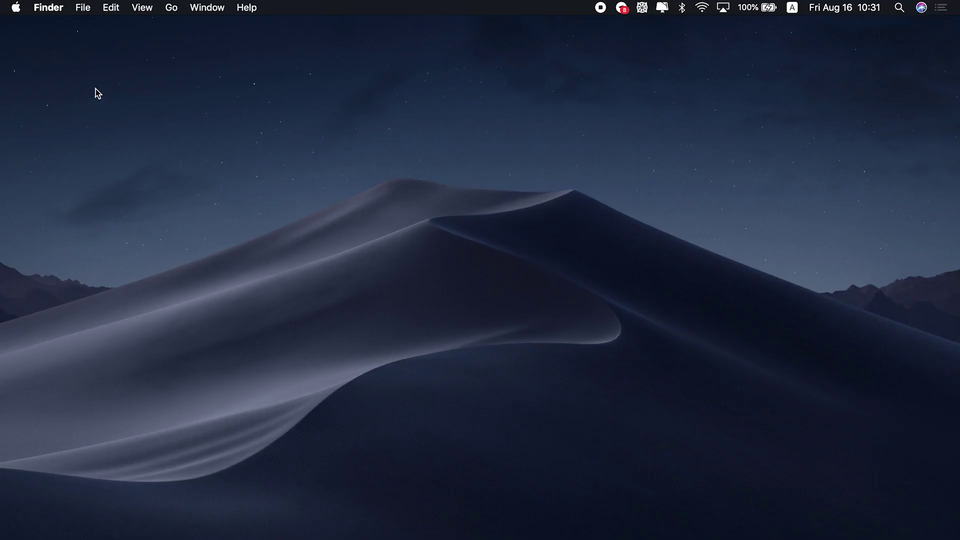
Show the Storage tab of About This Mac, now reporting about 63.2 GB free of 250.69 GB on Macintosh HD
left_click(19, 7)
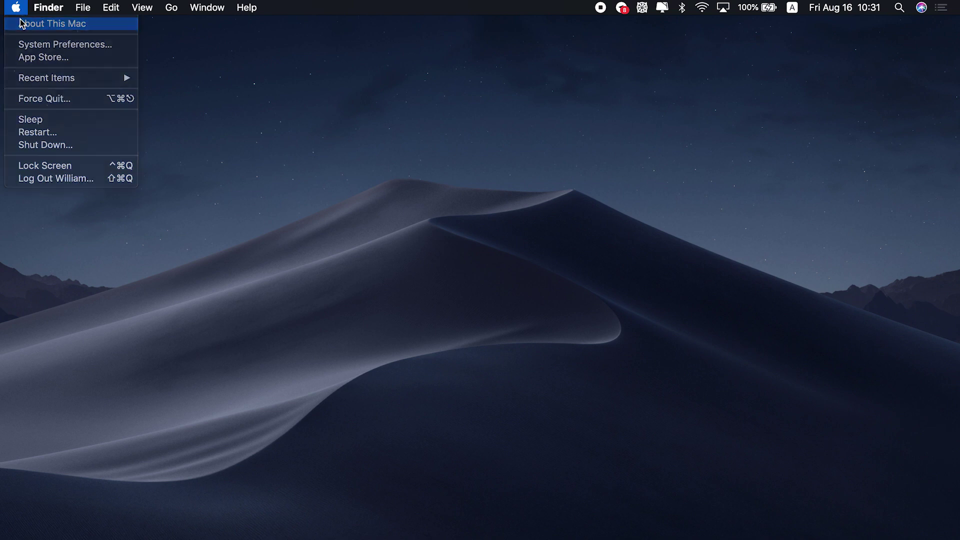
left_click(22, 24)
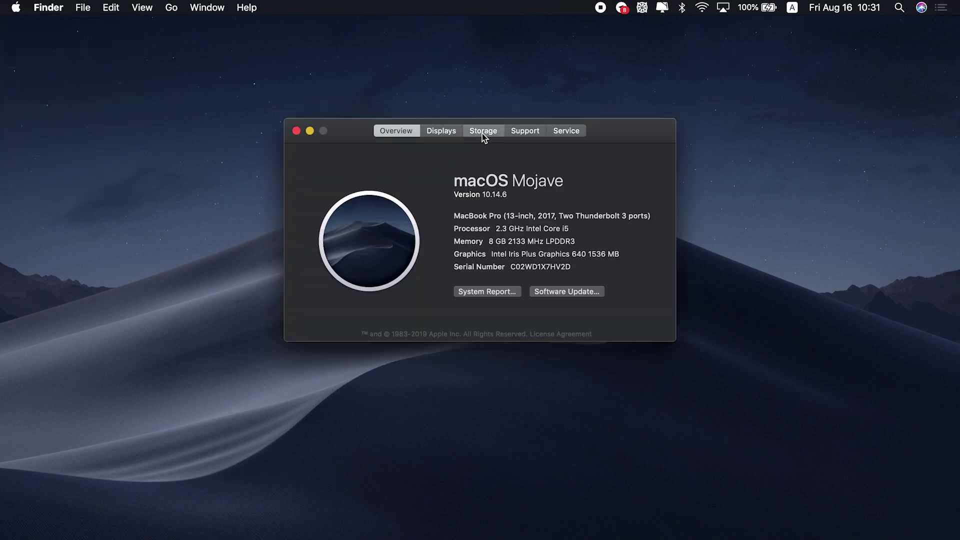
left_click(483, 131)
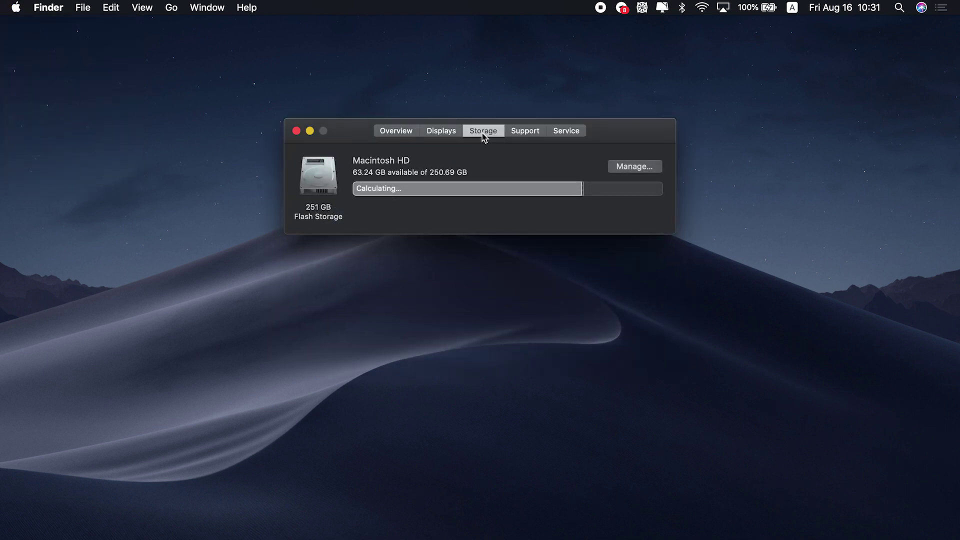